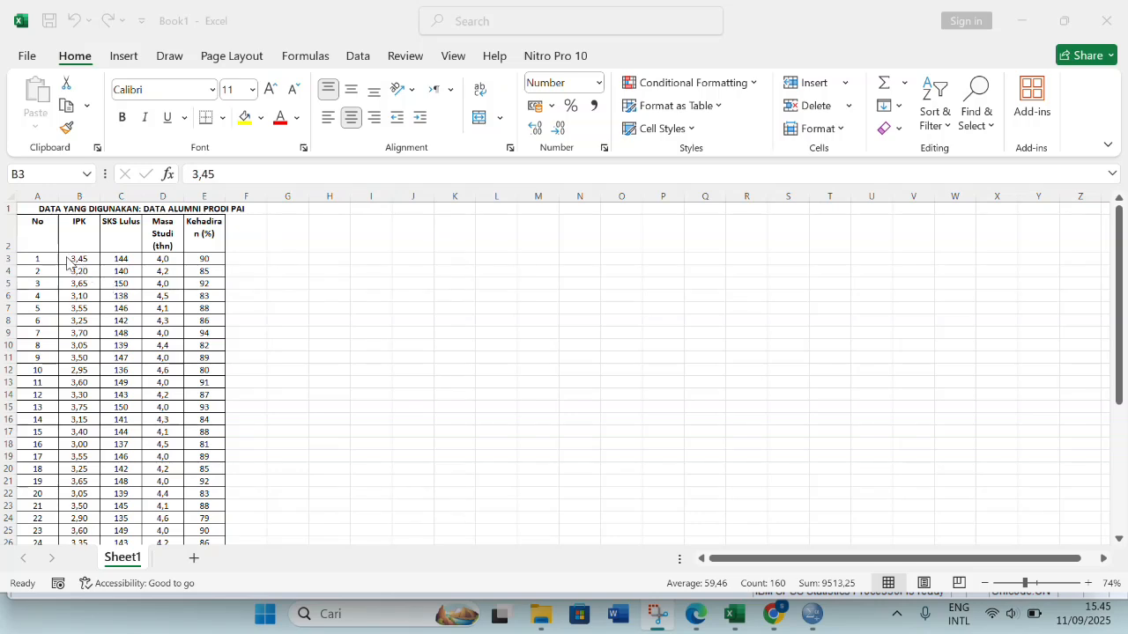
Copy the alumni values in columns B to E, starting at B3, and paste them into the first cell of the SPSS data grid.
{"action": "left_click", "coordinate": [71, 258]}
{"action": "left_click_drag", "start_coordinate": [71, 257], "coordinate": [159, 321]}
{"action": "left_click_drag", "start_coordinate": [158, 321], "coordinate": [238, 493]}
{"action": "left_click", "coordinate": [77, 258]}
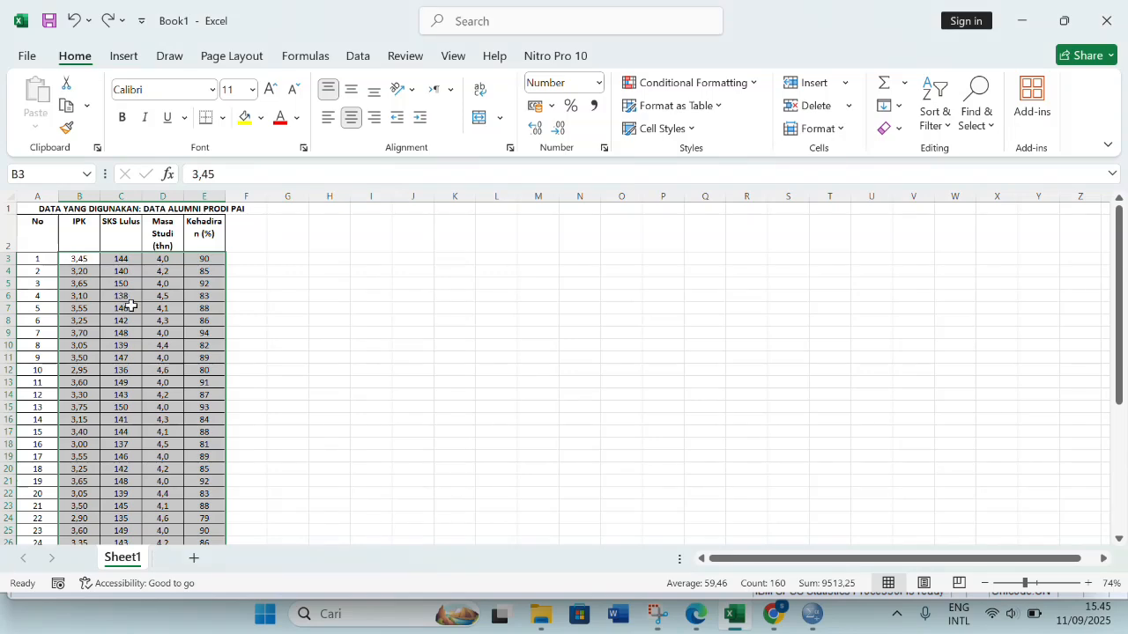
{"action": "left_click_drag", "start_coordinate": [77, 258], "coordinate": [158, 323]}
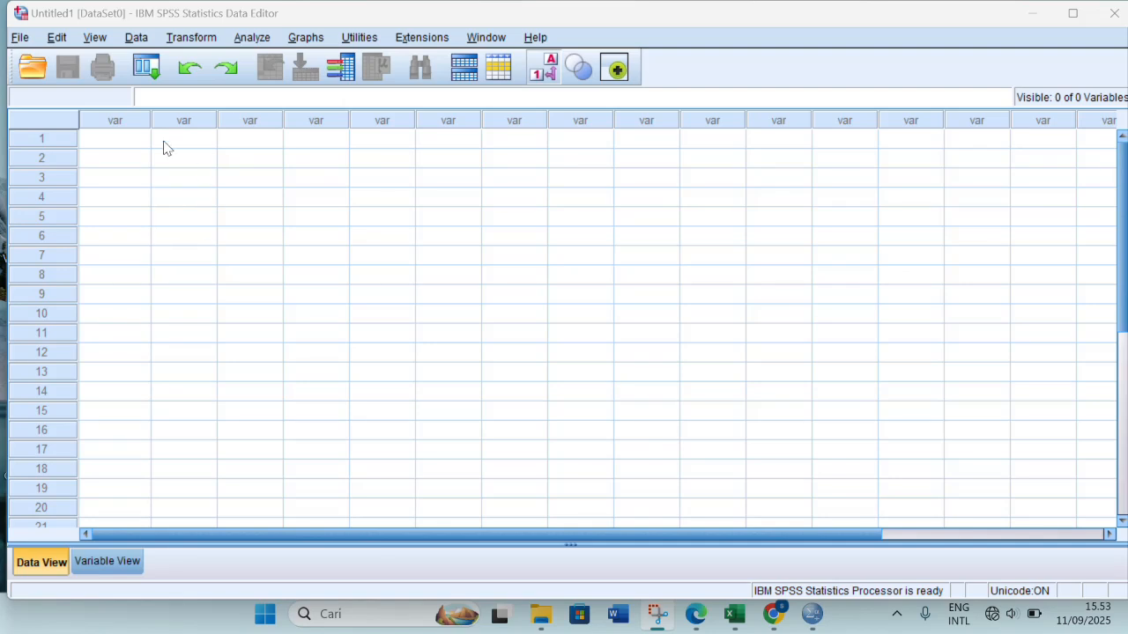
{"action": "left_click", "coordinate": [123, 141]}
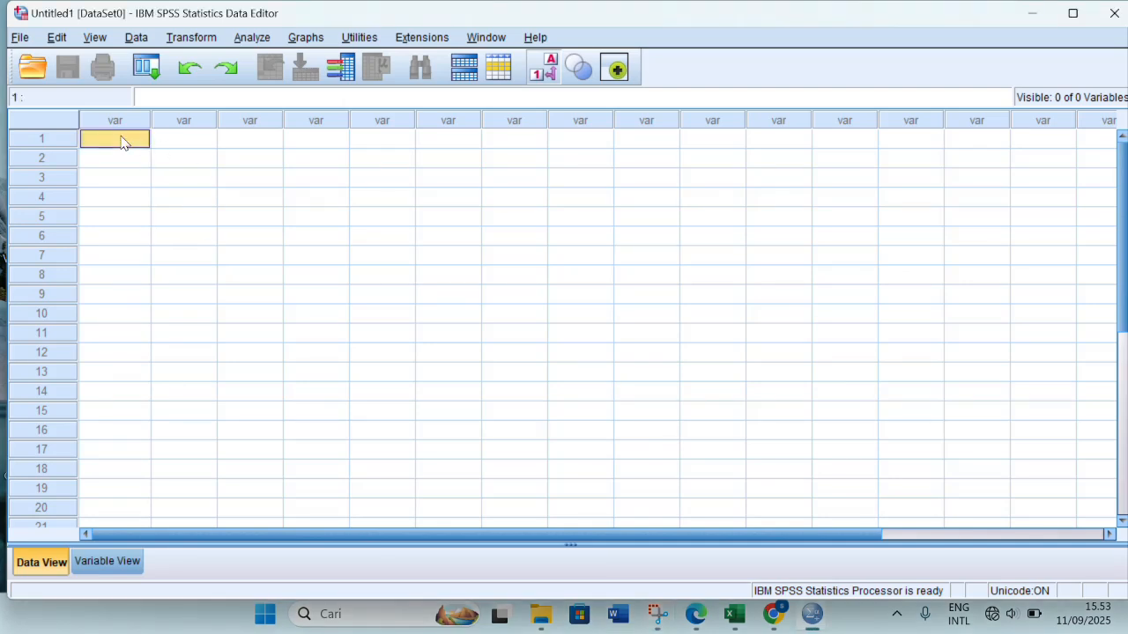
{"action": "key", "text": "ctrl+v"}
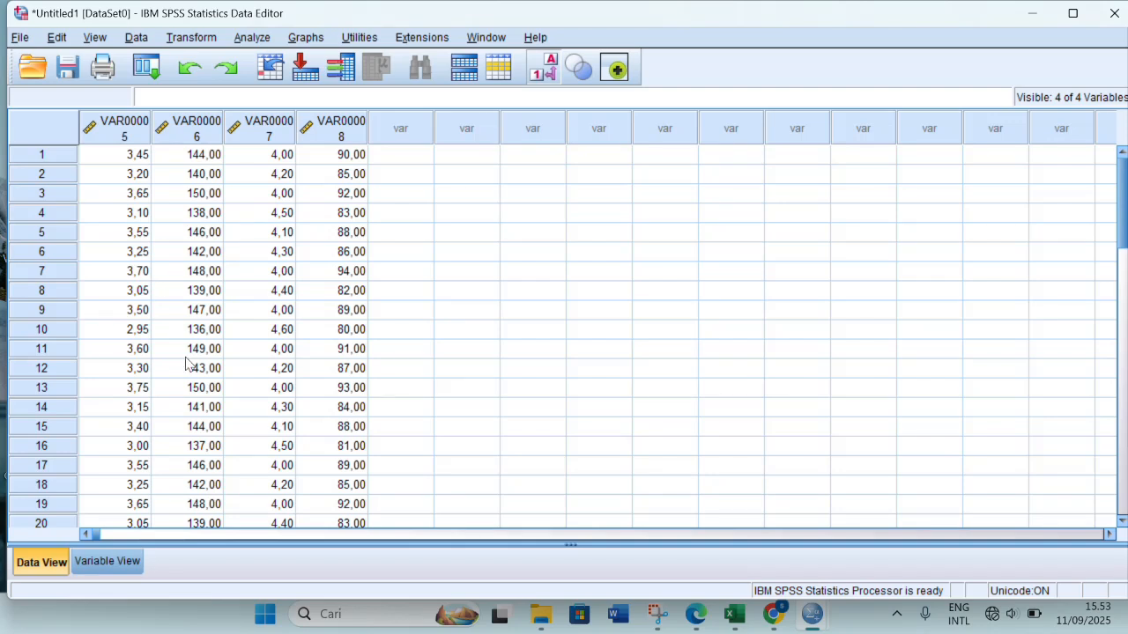
Show the variable definitions and rename the first variable to ipk.
{"action": "left_click", "coordinate": [101, 563]}
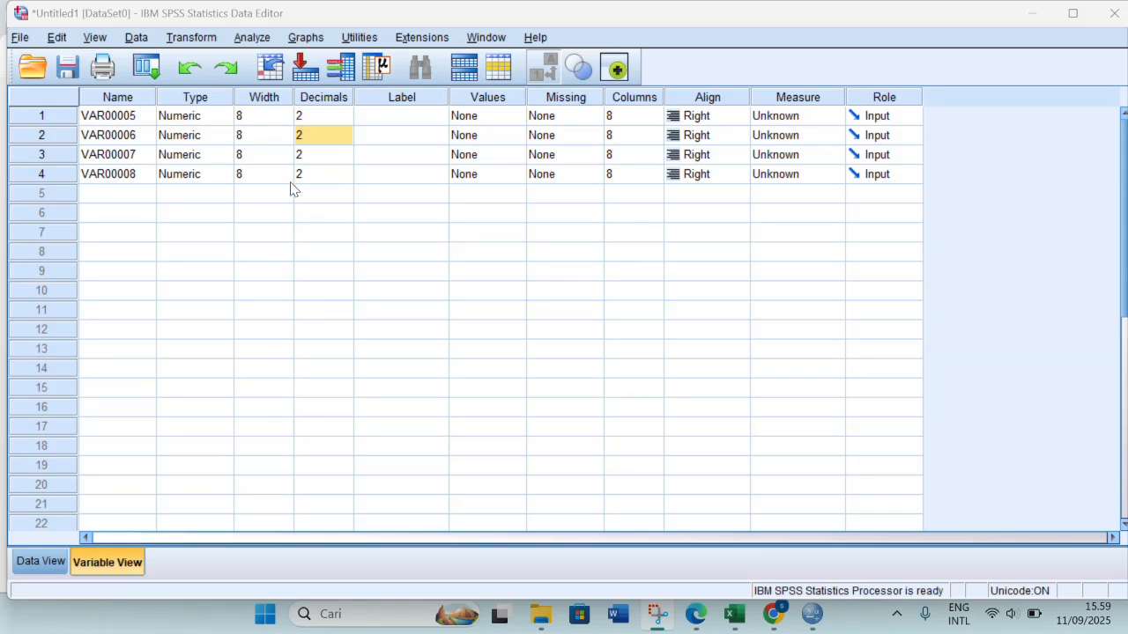
{"action": "left_click", "coordinate": [142, 115]}
{"action": "type", "text": "\\\\\\\\\\\\\\\\\\\\\\\\"}
{"action": "key", "text": "BackSpace"}
{"action": "key", "text": "BackSpace"}
{"action": "key", "text": "BackSpace"}
{"action": "key", "text": "BackSpace"}
{"action": "key", "text": "BackSpace"}
{"action": "key", "text": "BackSpace"}
{"action": "key", "text": "BackSpace"}
{"action": "key", "text": "BackSpace"}
{"action": "key", "text": "BackSpace"}
{"action": "key", "text": "BackSpace"}
{"action": "key", "text": "BackSpace"}
{"action": "key", "text": "BackSpace"}
{"action": "key", "text": "BackSpace"}
{"action": "key", "text": "BackSpace"}
{"action": "key", "text": "BackSpace"}
{"action": "key", "text": "BackSpace"}
{"action": "key", "text": "BackSpace"}
{"action": "key", "text": "BackSpace"}
{"action": "key", "text": "BackSpace"}
{"action": "key", "text": "BackSpace"}
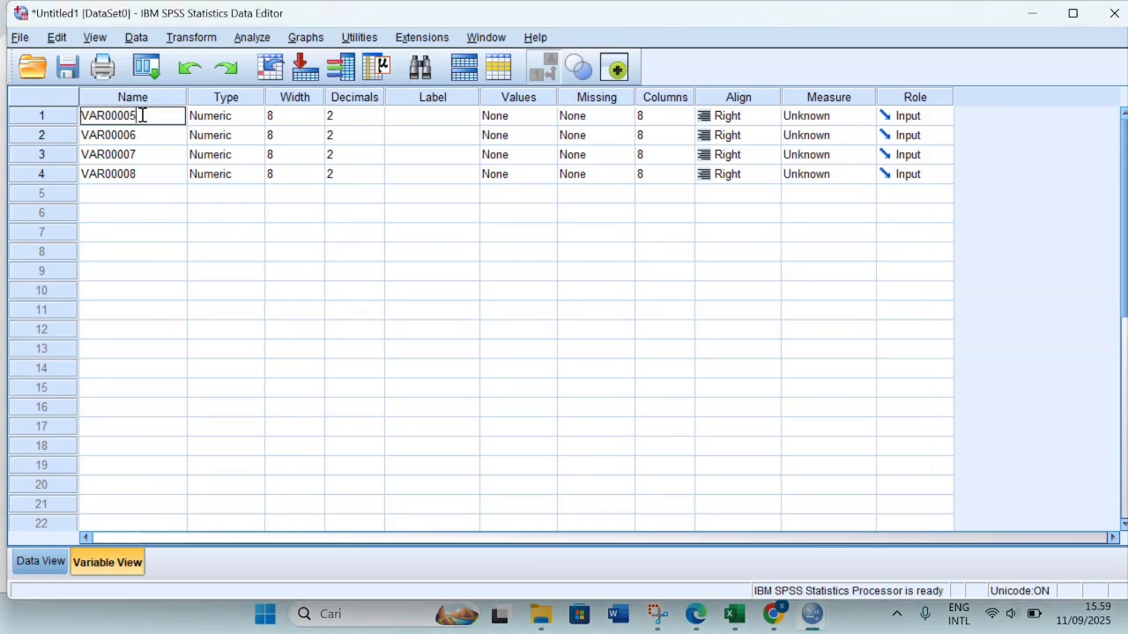
{"action": "type", "text": "ipk"}
Rename the second variable to sks.
{"action": "left_click", "coordinate": [152, 144]}
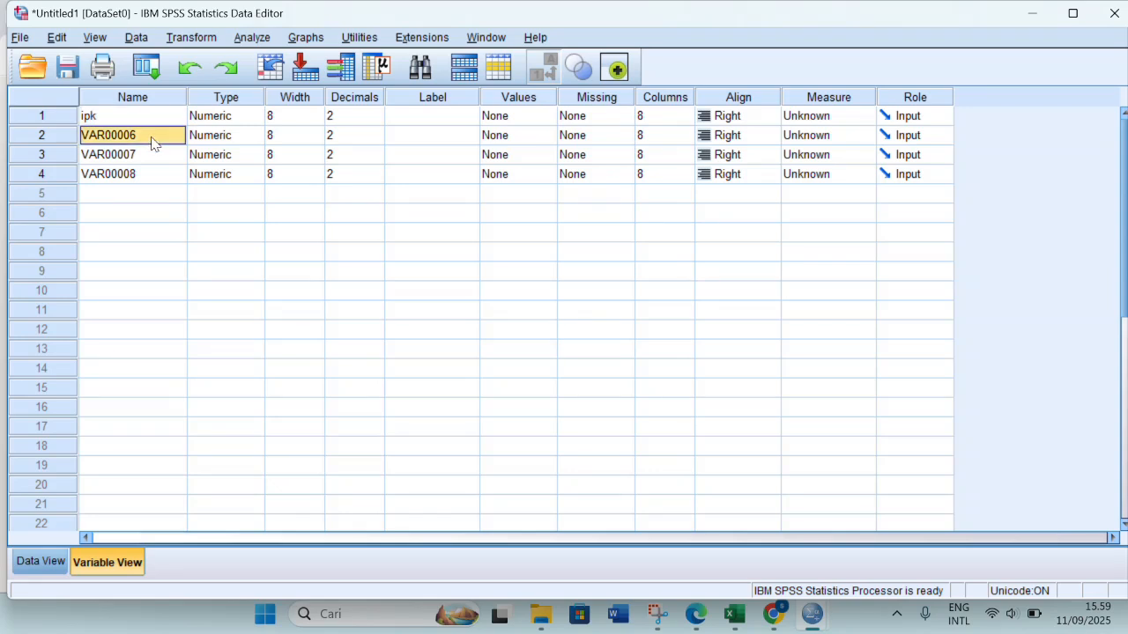
{"action": "key", "text": "BackSpace"}
{"action": "type", "text": "sks"}
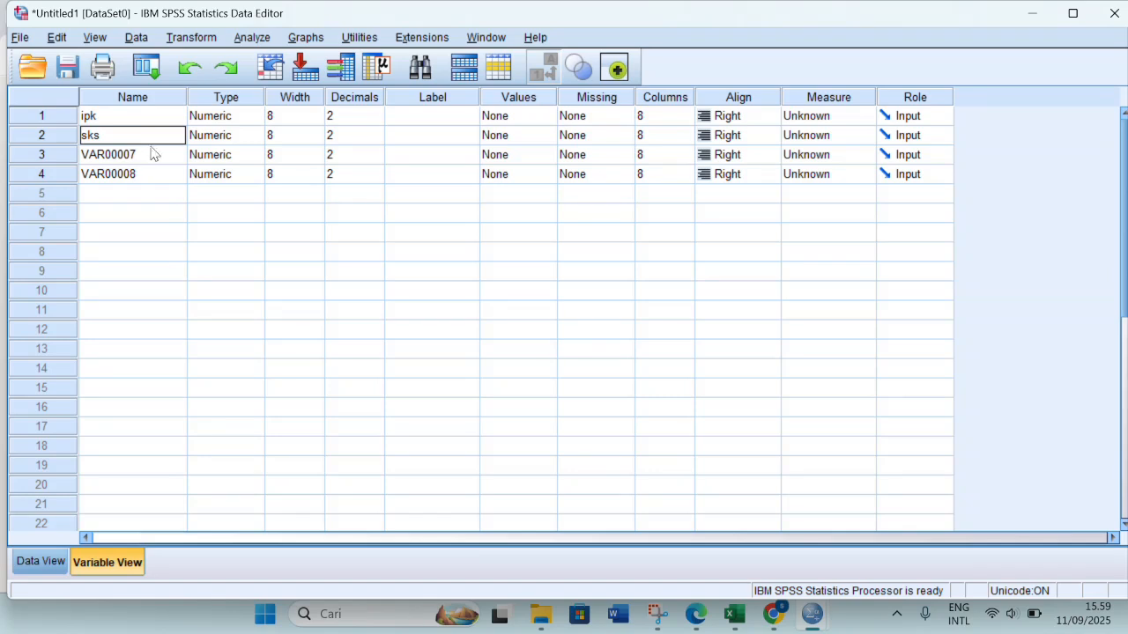
Rename the third variable to masastudi.
{"action": "left_click", "coordinate": [150, 173]}
{"action": "left_click", "coordinate": [147, 159]}
{"action": "left_click", "coordinate": [148, 156]}
{"action": "key", "text": "BackSpace"}
{"action": "key", "text": "BackSpace"}
{"action": "key", "text": "BackSpace"}
{"action": "key", "text": "BackSpace"}
{"action": "key", "text": "BackSpace"}
{"action": "key", "text": "BackSpace"}
{"action": "key", "text": "BackSpace"}
{"action": "key", "text": "BackSpace"}
{"action": "type", "text": "m"}
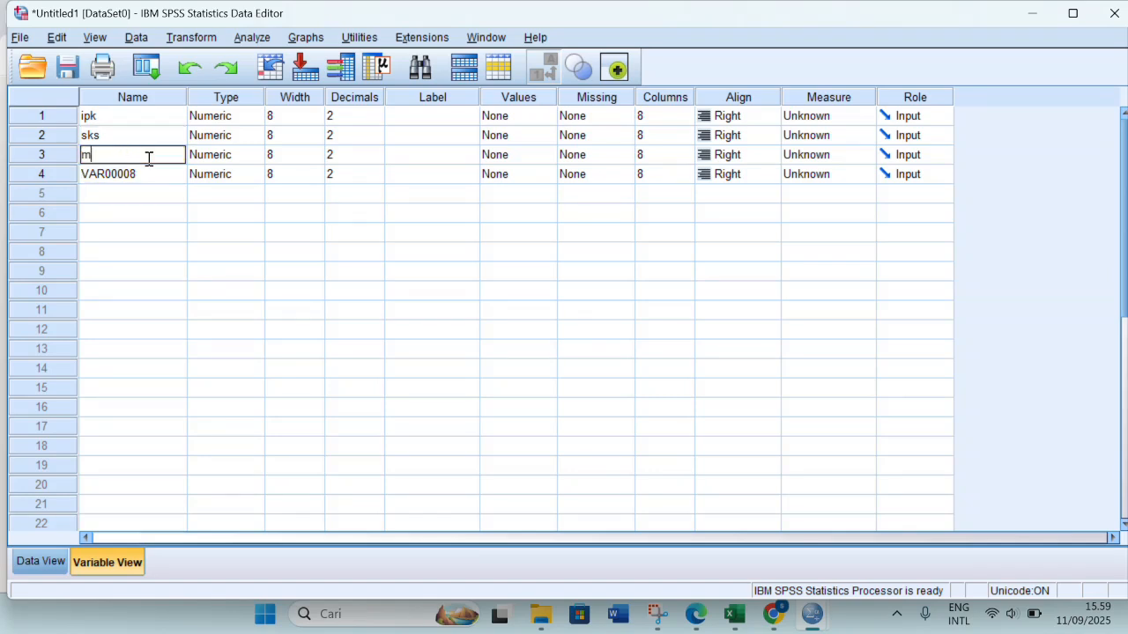
{"action": "type", "text": "asastudi"}
Rename the fourth variable to kehadiran.
{"action": "left_click", "coordinate": [146, 174]}
{"action": "left_click", "coordinate": [146, 174]}
{"action": "key", "text": "BackSpace"}
{"action": "key", "text": "BackSpace"}
{"action": "key", "text": "BackSpace"}
{"action": "key", "text": "BackSpace"}
{"action": "key", "text": "BackSpace"}
{"action": "key", "text": "BackSpace"}
{"action": "key", "text": "BackSpace"}
{"action": "key", "text": "BackSpace"}
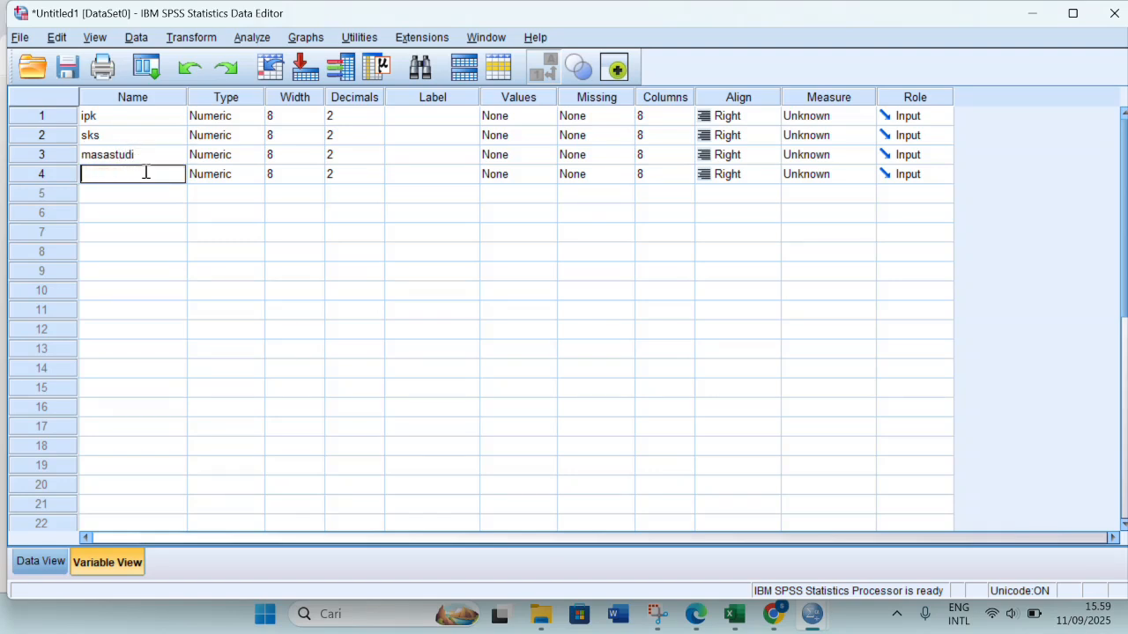
{"action": "type", "text": "kehadiran"}
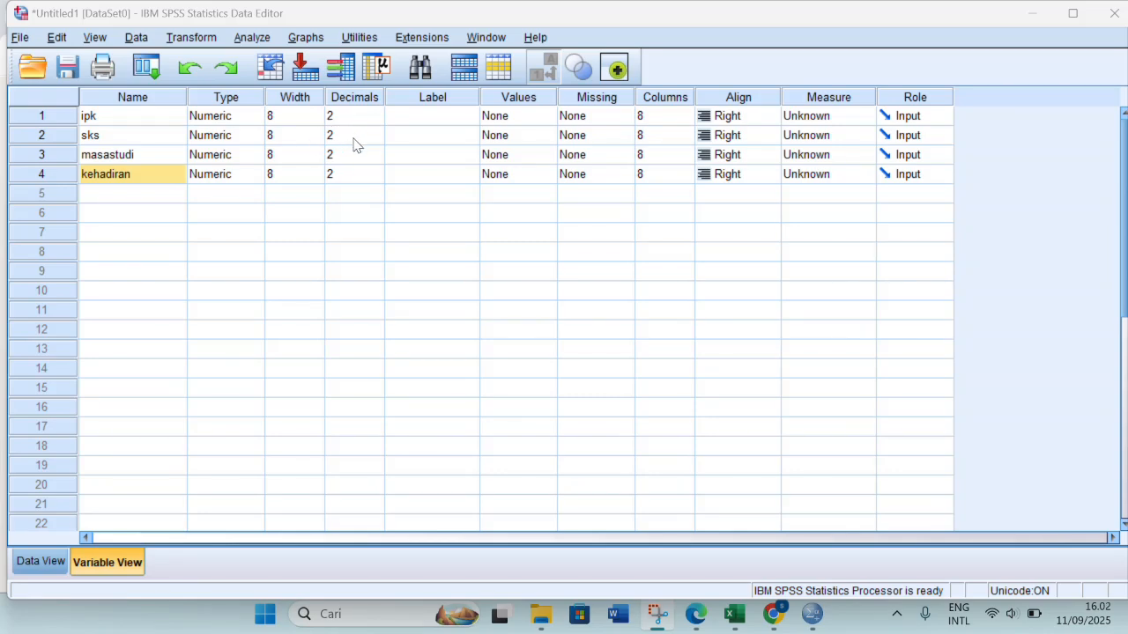
Set the number of decimals to 0 for sks, 1 for masastudi and 0 for kehadiran.
{"action": "left_click", "coordinate": [355, 139]}
{"action": "left_click", "coordinate": [376, 139]}
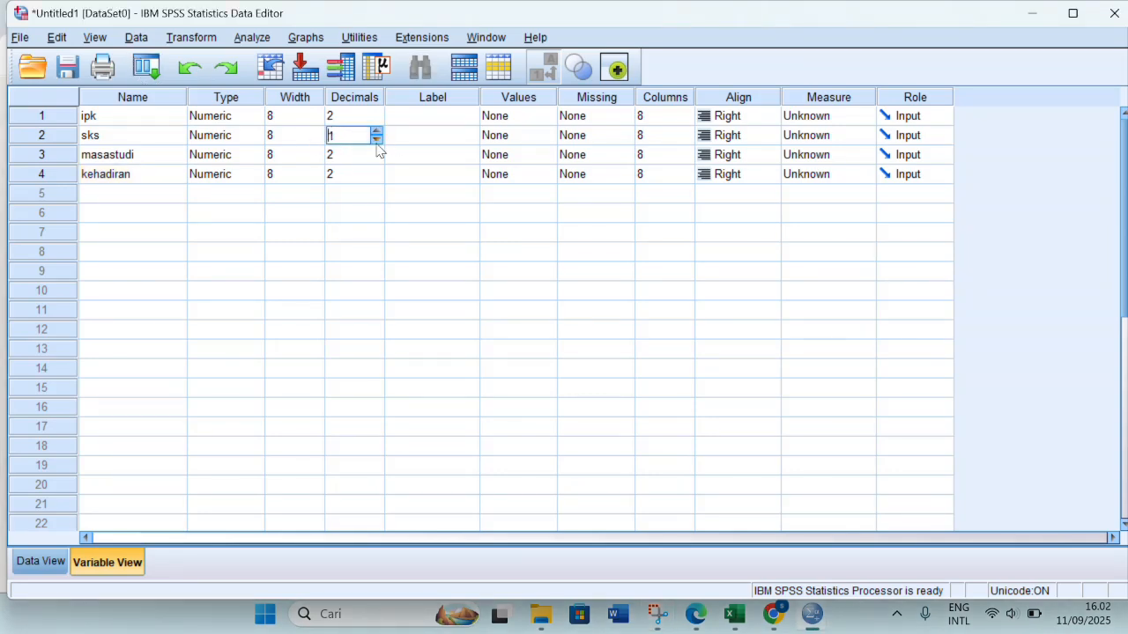
{"action": "left_click", "coordinate": [376, 140]}
{"action": "left_click", "coordinate": [369, 155]}
{"action": "left_click", "coordinate": [377, 158]}
{"action": "left_click", "coordinate": [376, 158]}
{"action": "left_click", "coordinate": [366, 176]}
{"action": "left_click", "coordinate": [377, 179]}
{"action": "left_click", "coordinate": [376, 179]}
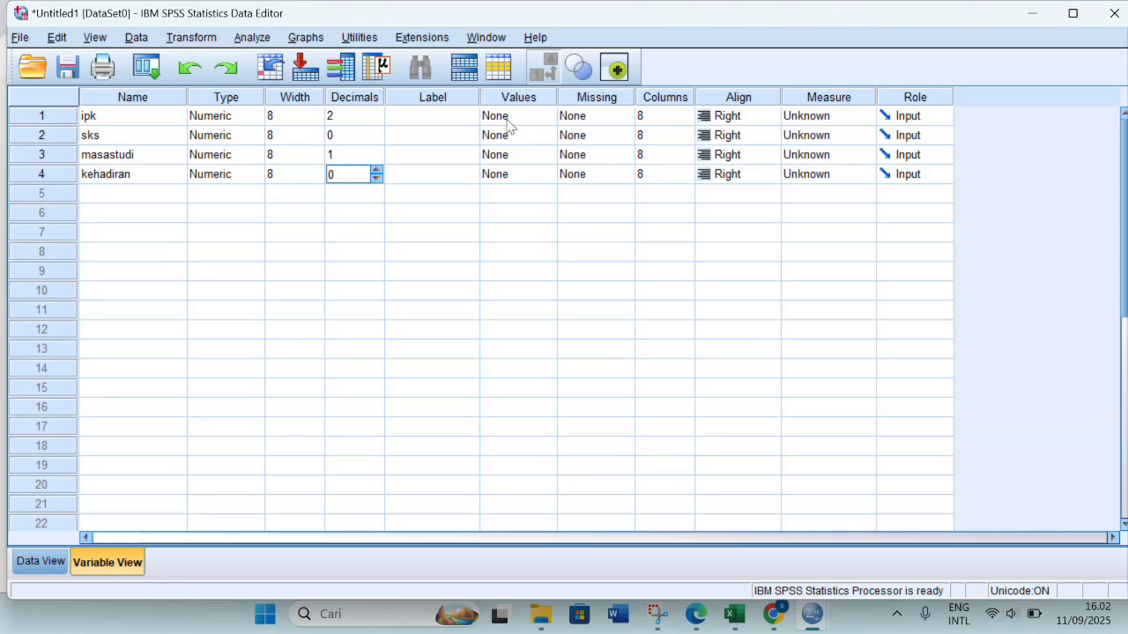
Label the ipk variable IPK and the sks variable SKS.
{"action": "left_click", "coordinate": [445, 119]}
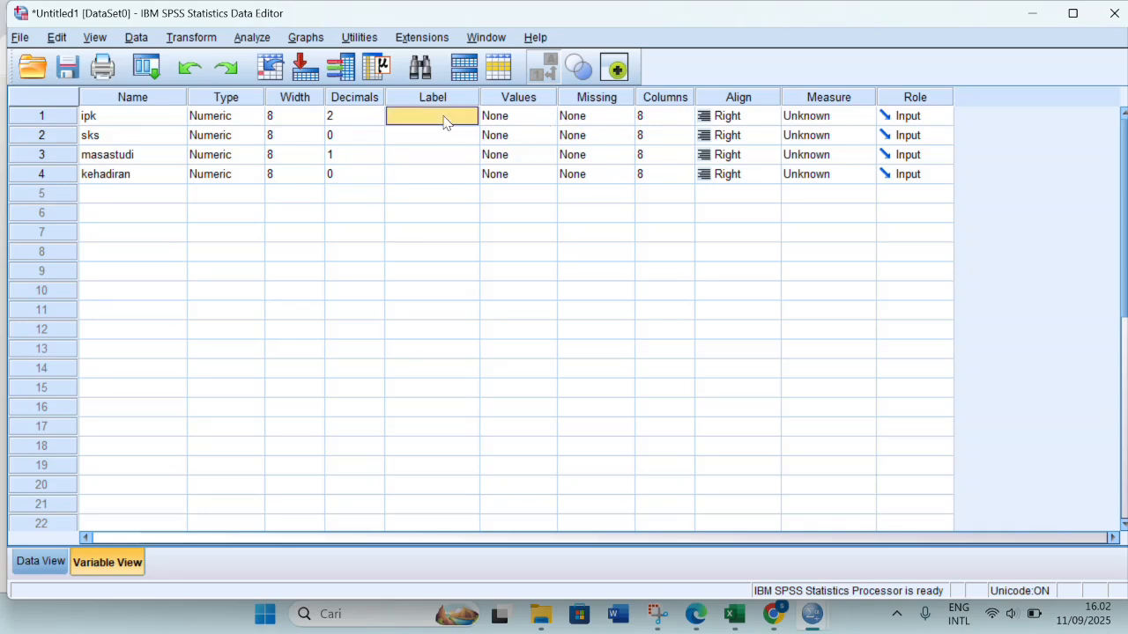
{"action": "left_click", "coordinate": [445, 118]}
{"action": "type", "text": "IPK"}
{"action": "left_click", "coordinate": [440, 137]}
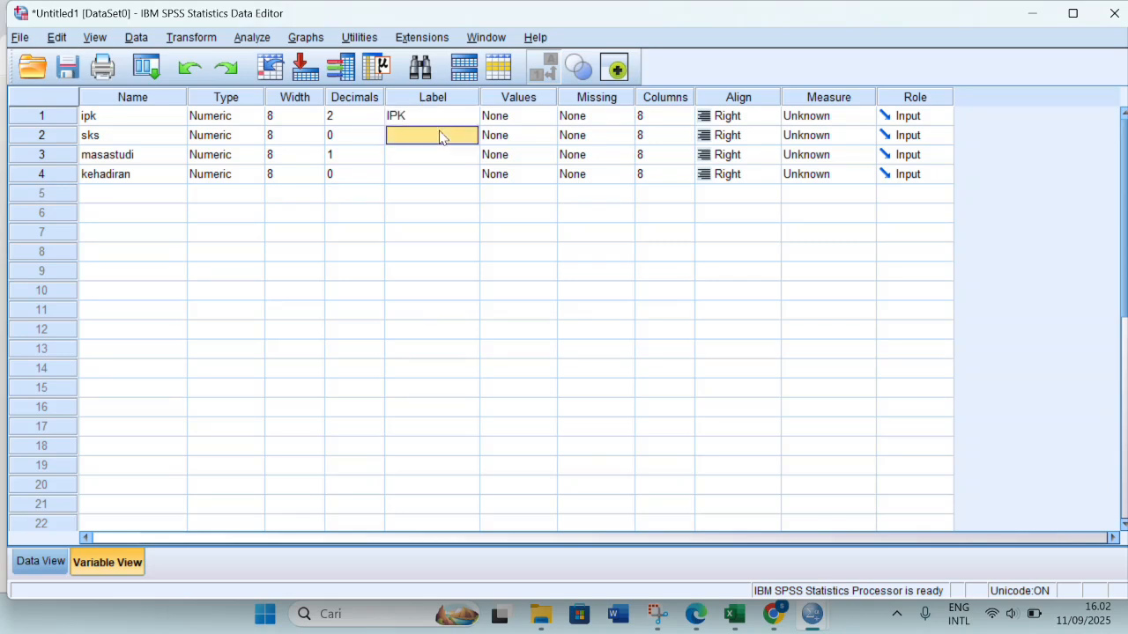
{"action": "left_click", "coordinate": [440, 137]}
{"action": "type", "text": "SKS"}
Label the masastudi variable MASA STUDI and the kehadiran variable KEHADIRAN.
{"action": "left_click", "coordinate": [438, 154]}
{"action": "type", "text": "MASA"}
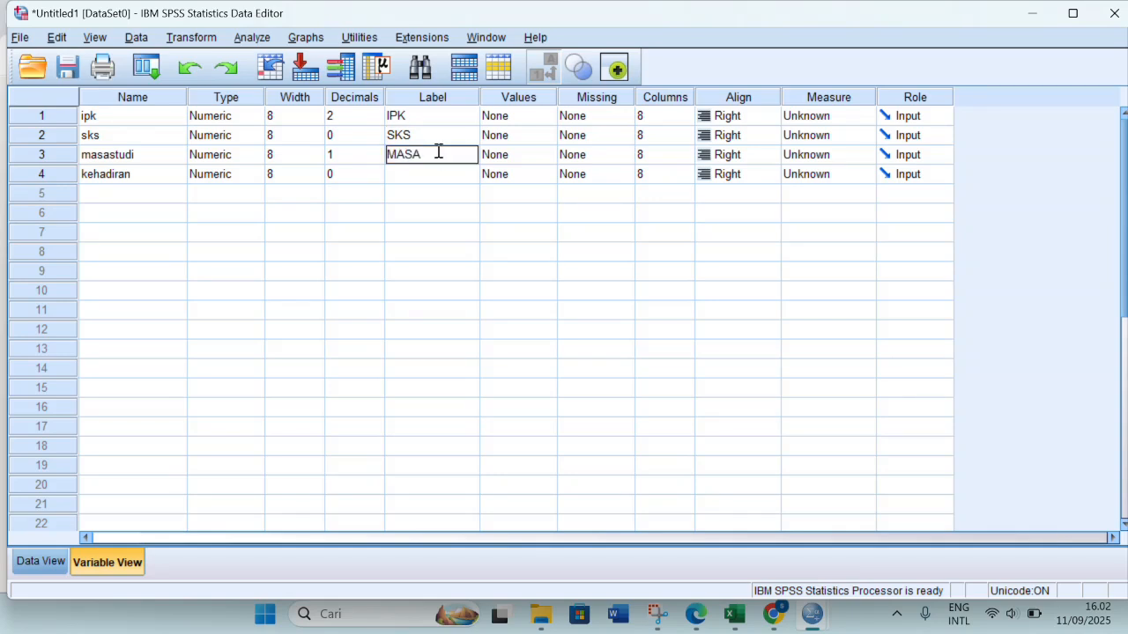
{"action": "type", "text": " STUDI"}
{"action": "left_click", "coordinate": [438, 175]}
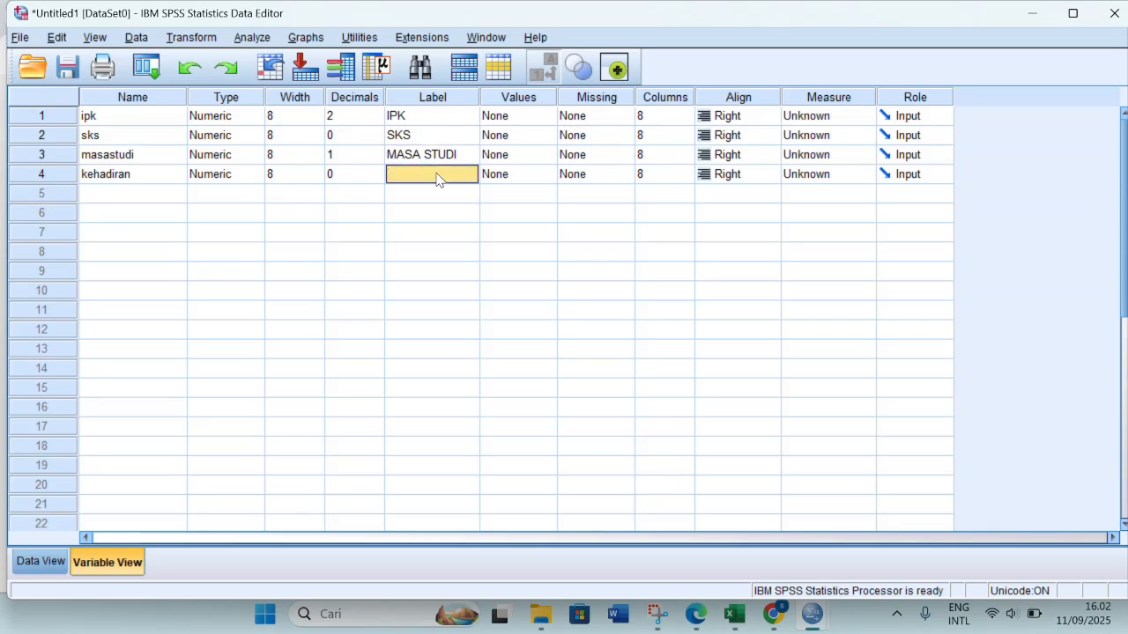
{"action": "type", "text": "KEHADIRAN"}
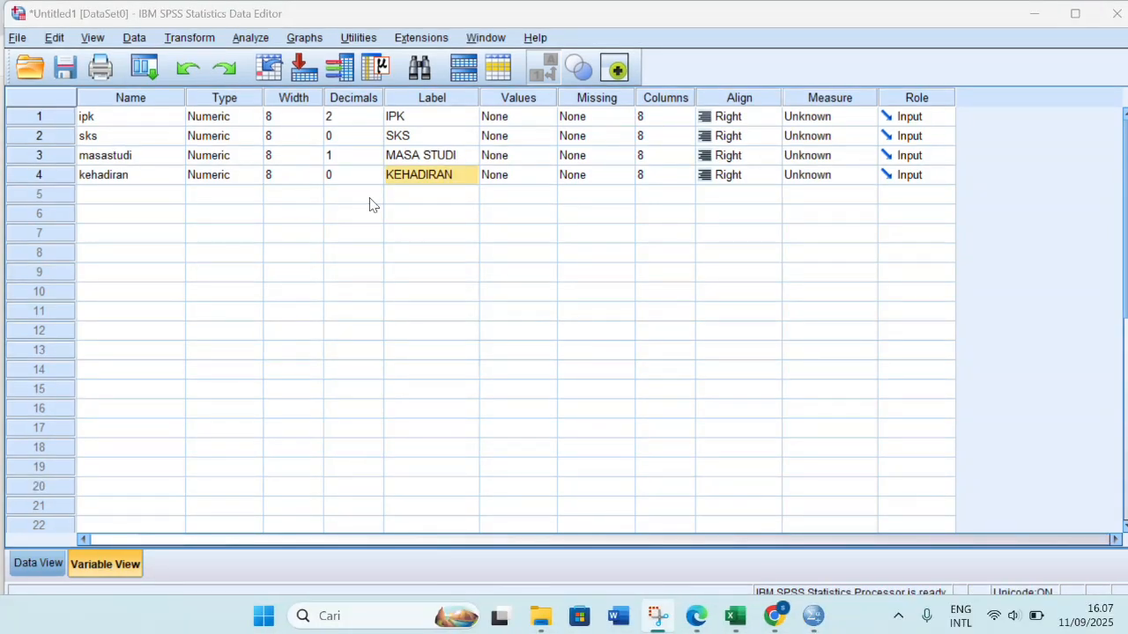
Return to the data values and start a Frequencies analysis with all four variables, IPK, SKS, MASA STUDI and KEHADIRAN.
{"action": "left_click", "coordinate": [47, 564]}
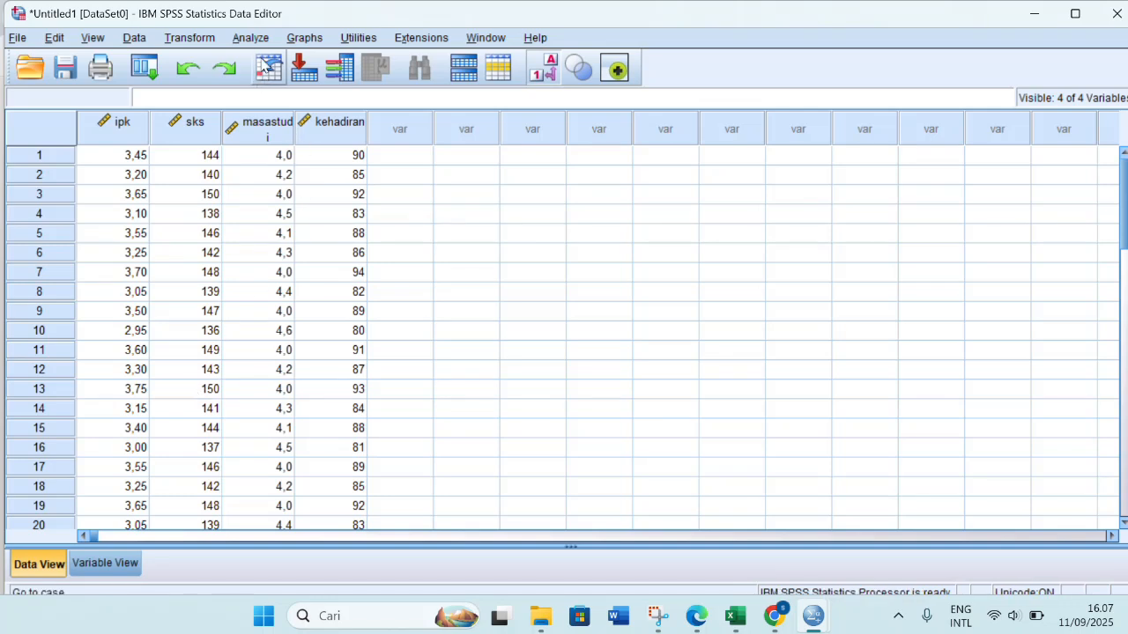
{"action": "left_click", "coordinate": [255, 42]}
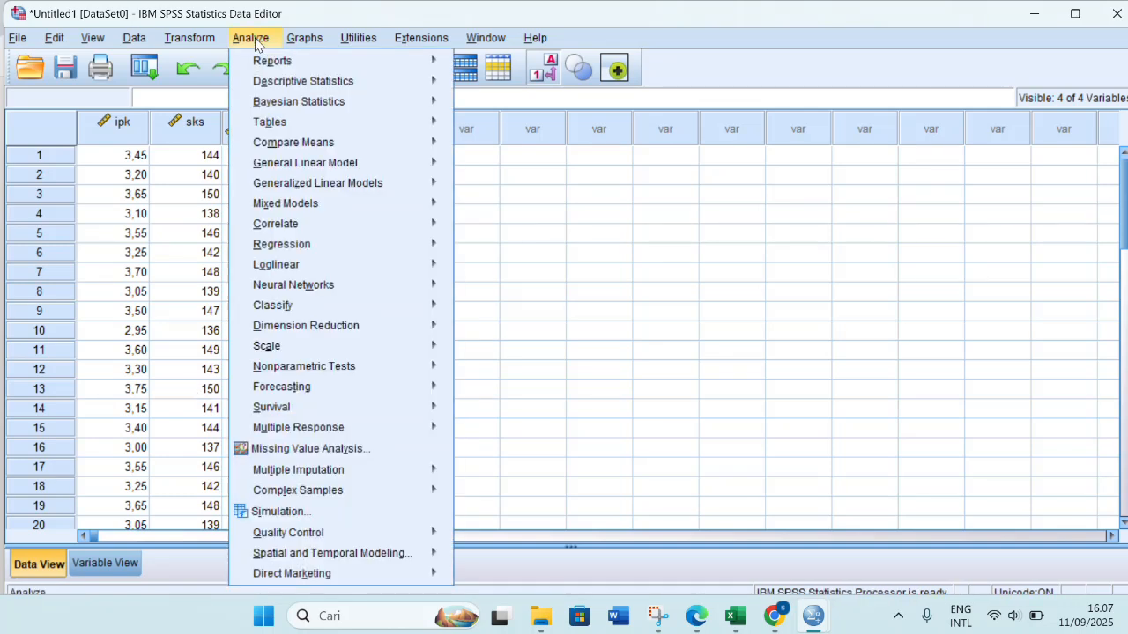
{"action": "mouse_move", "coordinate": [287, 86]}
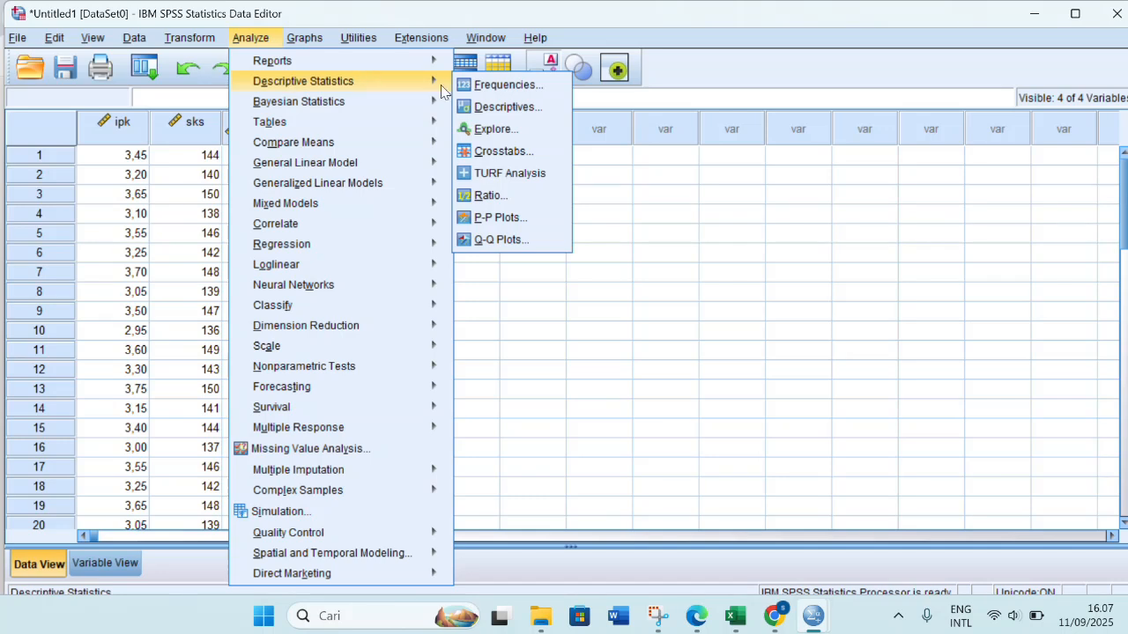
{"action": "left_click", "coordinate": [489, 86]}
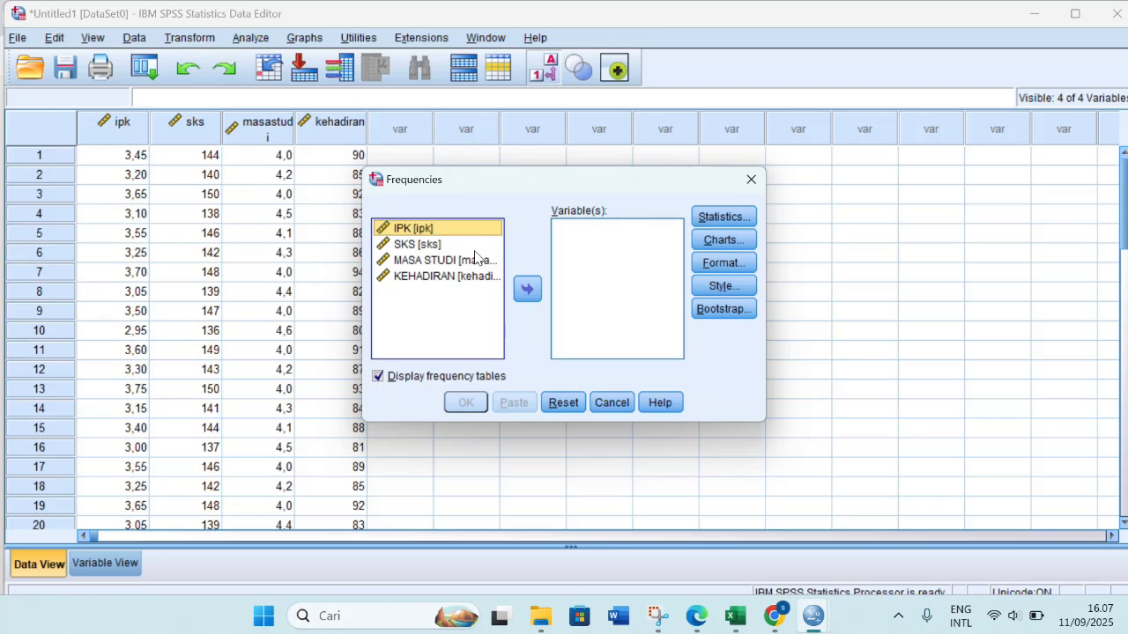
{"action": "left_click", "coordinate": [429, 292], "text": "shift"}
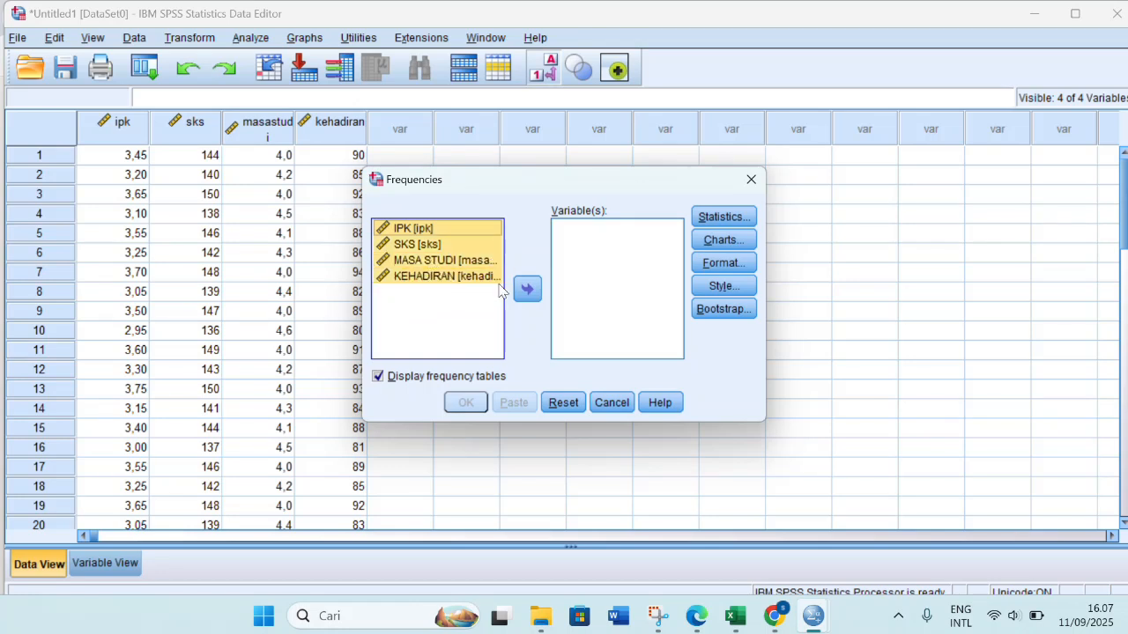
{"action": "left_click", "coordinate": [528, 291]}
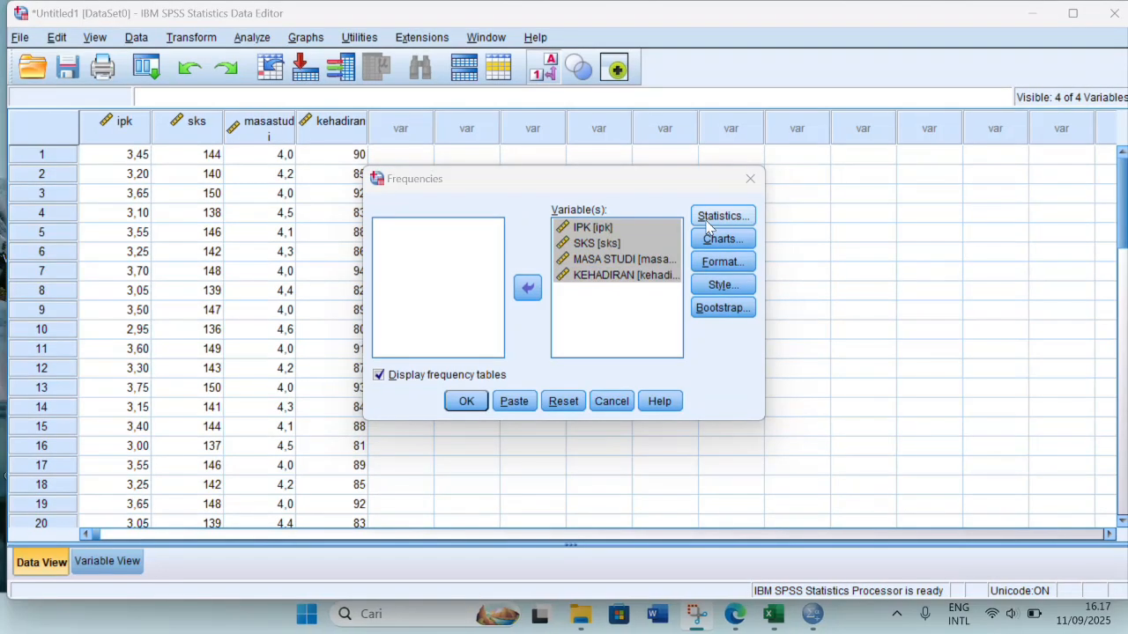
Request quartiles and the 15th percentile in the Frequencies statistics.
{"action": "left_click", "coordinate": [724, 216]}
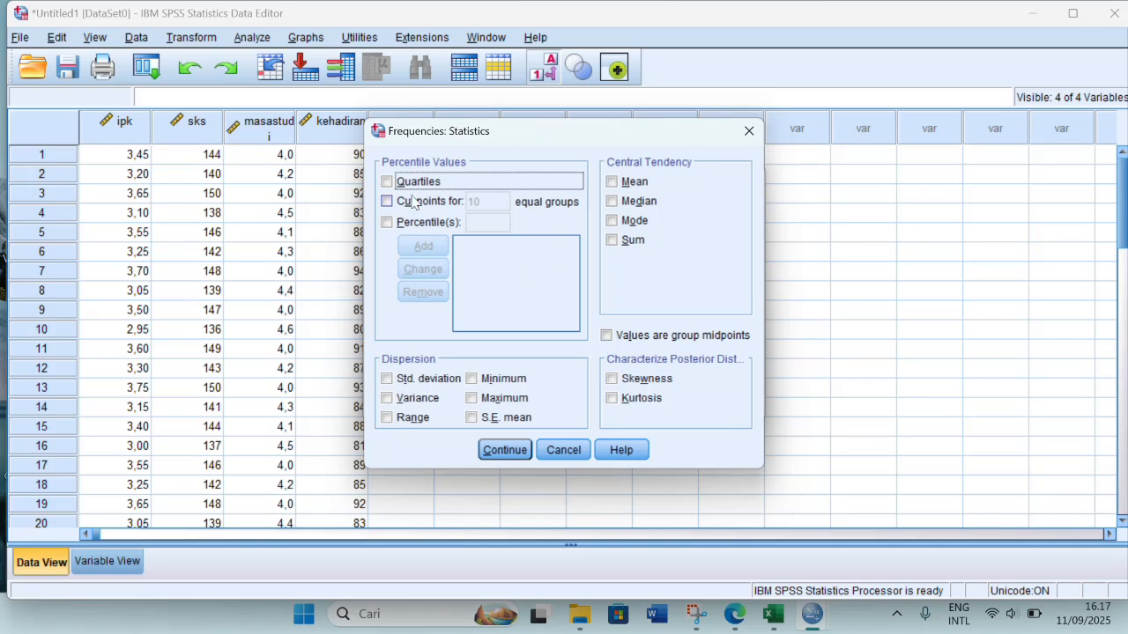
{"action": "left_click", "coordinate": [386, 183]}
{"action": "left_click", "coordinate": [386, 222]}
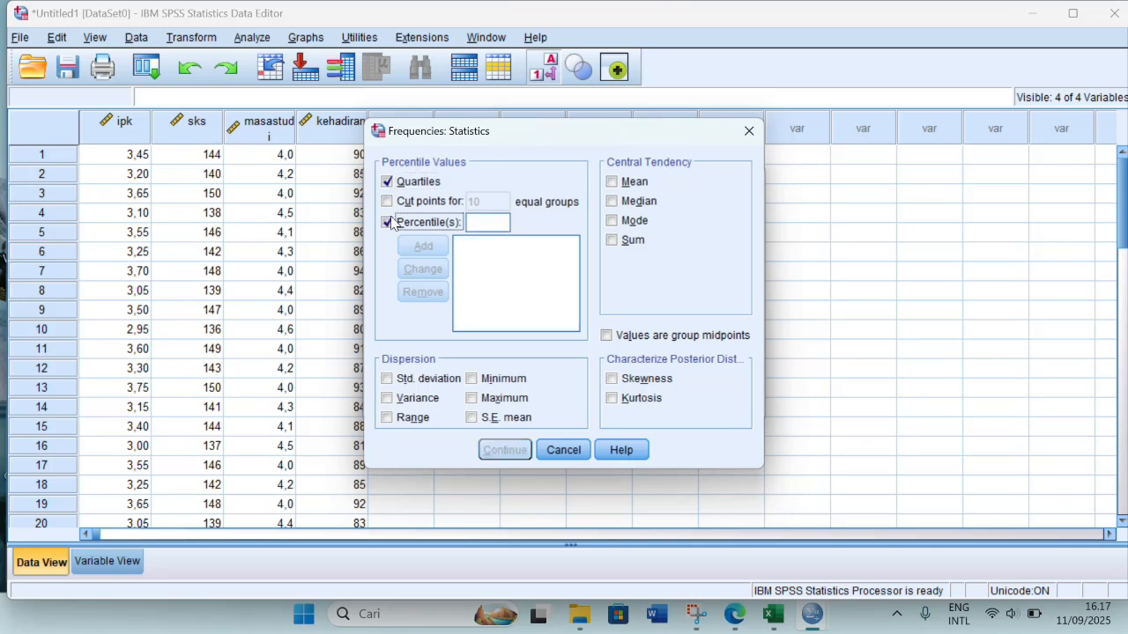
{"action": "left_click", "coordinate": [482, 223]}
{"action": "type", "text": "15"}
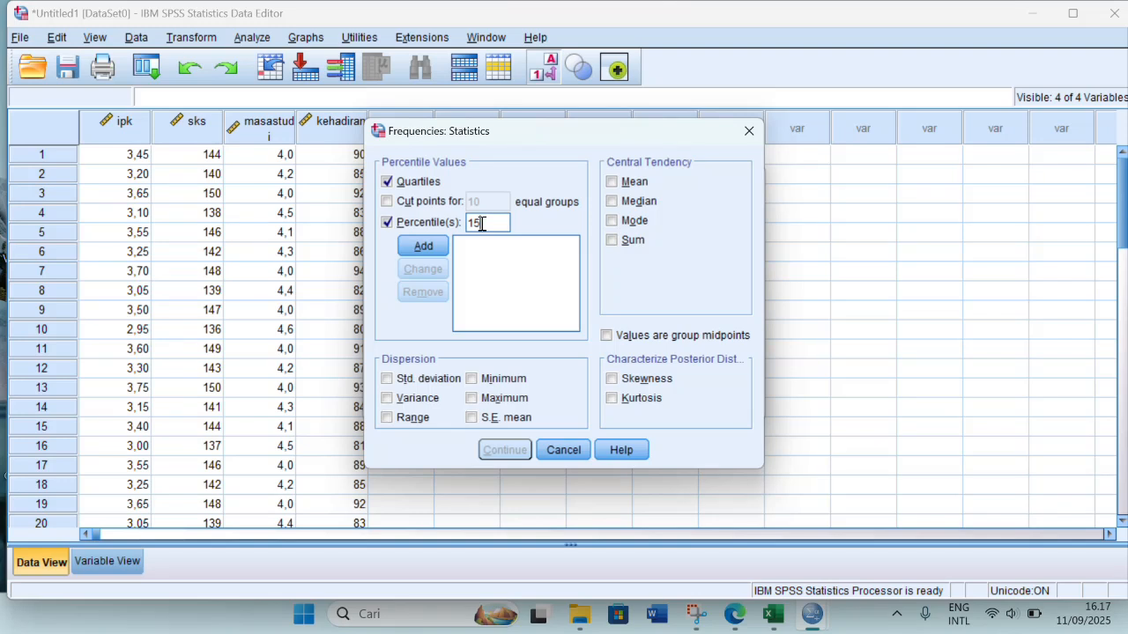
{"action": "left_click", "coordinate": [427, 247]}
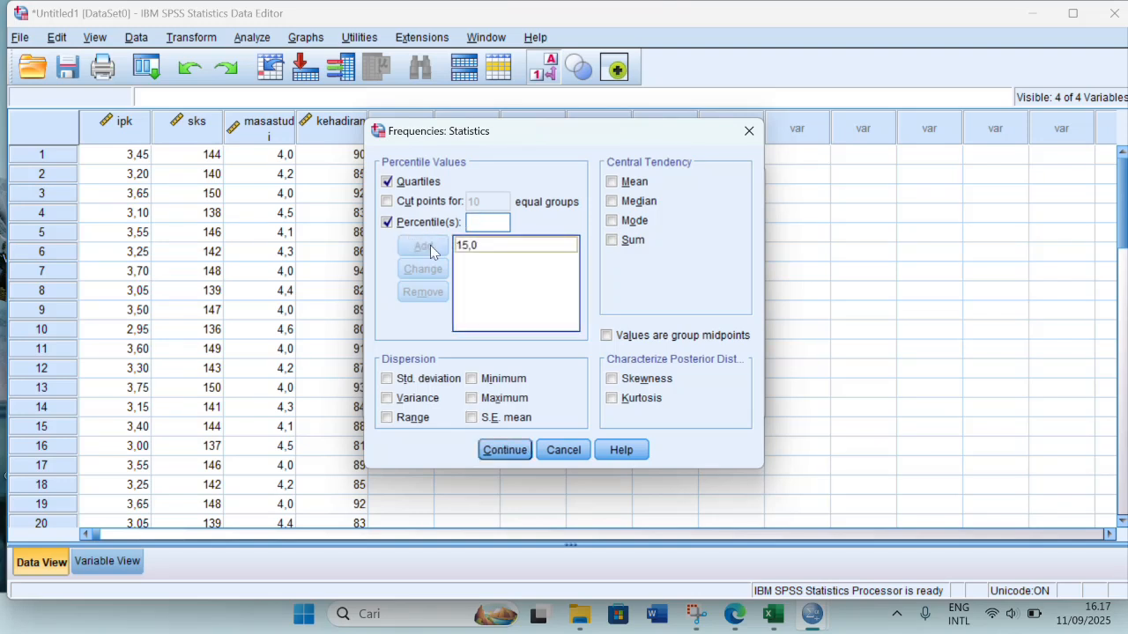
Include standard deviation, variance, range, minimum and maximum as dispersion statistics.
{"action": "left_click", "coordinate": [387, 379]}
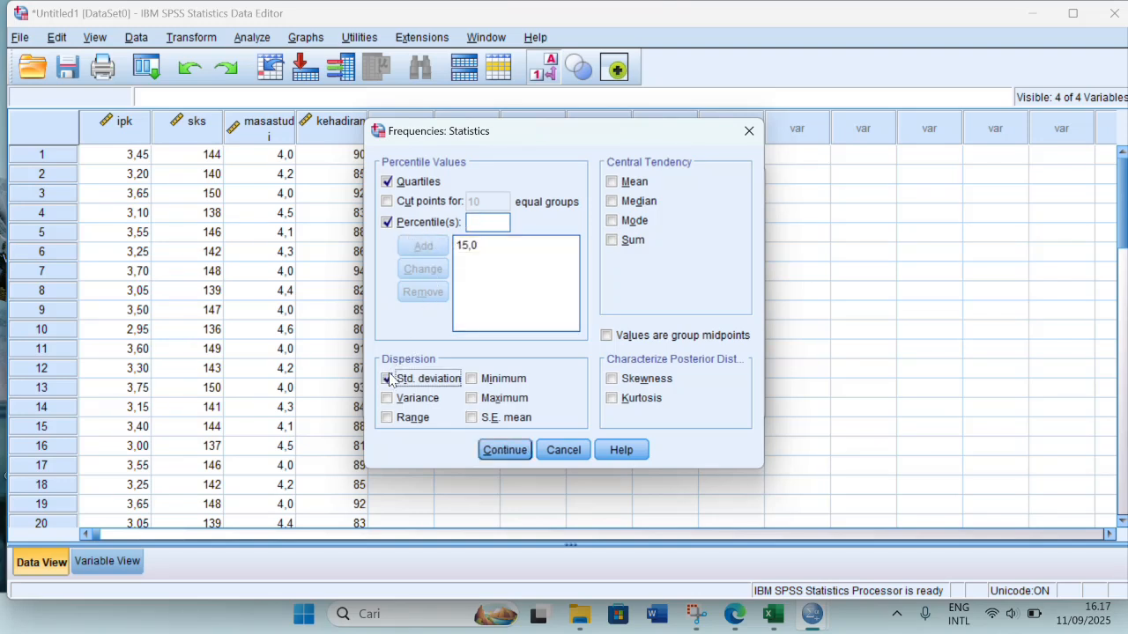
{"action": "left_click", "coordinate": [387, 398]}
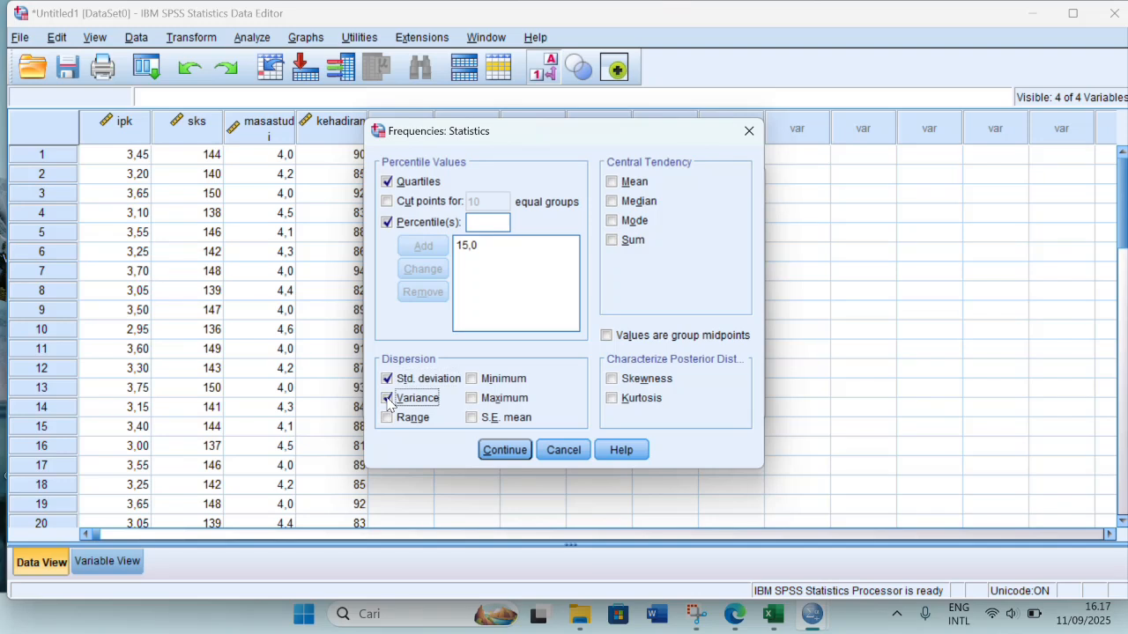
{"action": "left_click", "coordinate": [387, 417]}
{"action": "left_click", "coordinate": [470, 380]}
{"action": "left_click", "coordinate": [471, 398]}
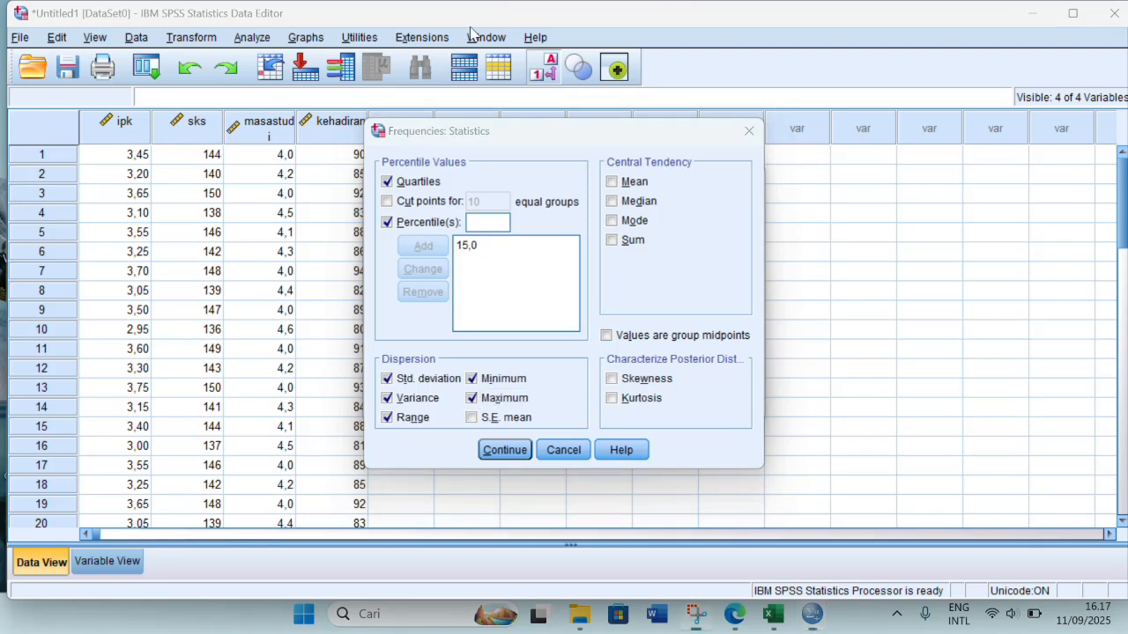
Include the mean, median and mode, plus skewness and kurtosis, in the Frequencies statistics.
{"action": "left_click", "coordinate": [612, 183]}
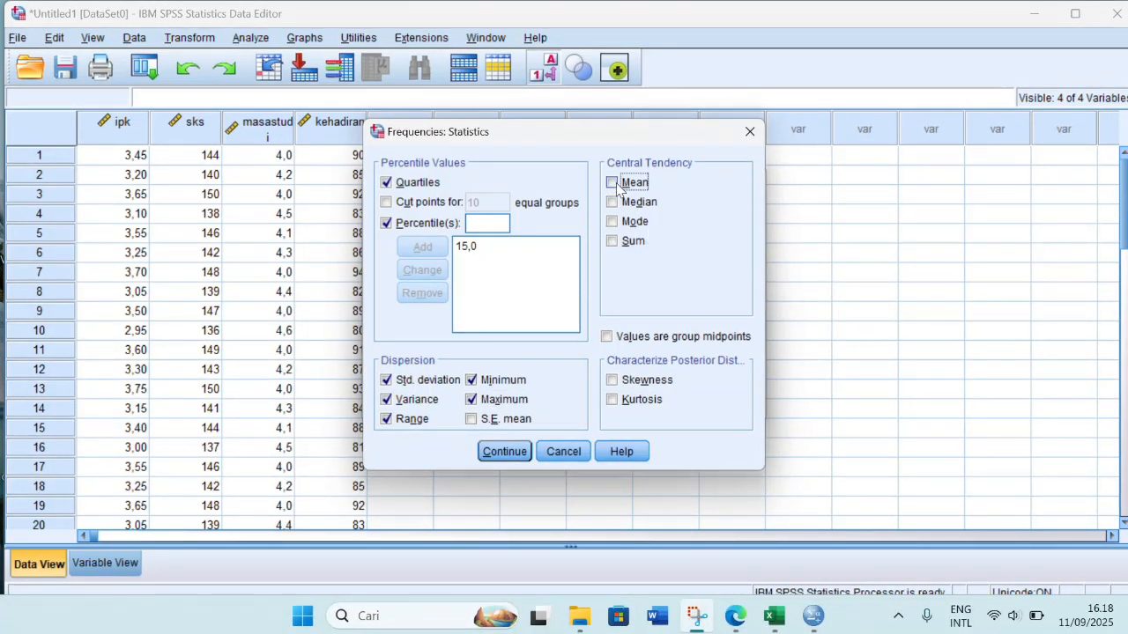
{"action": "left_click", "coordinate": [612, 204]}
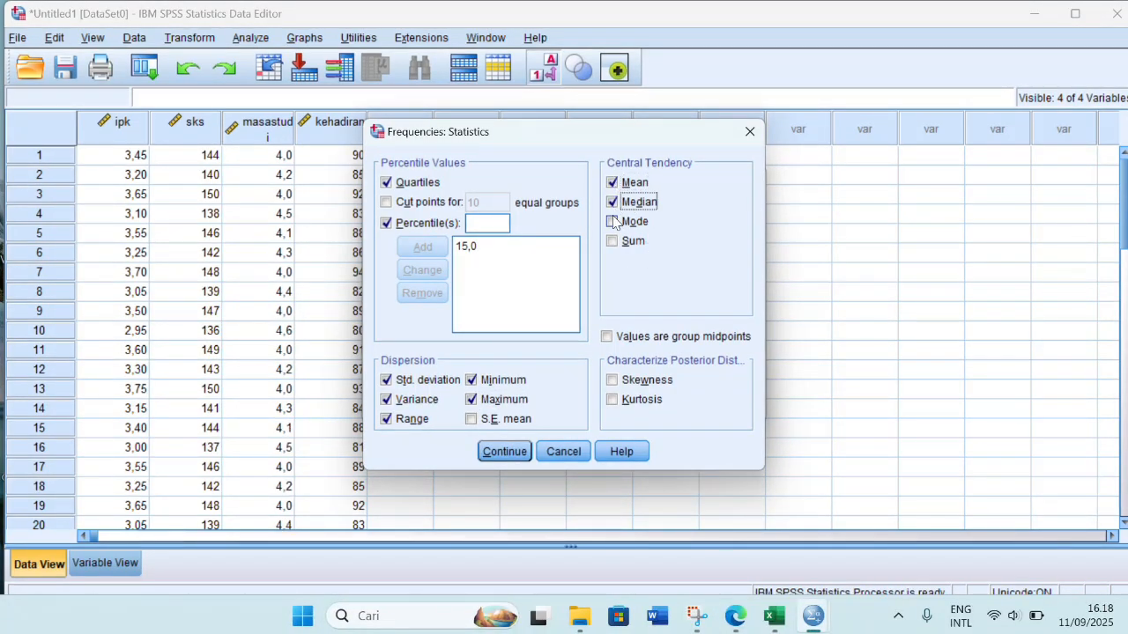
{"action": "left_click", "coordinate": [612, 222]}
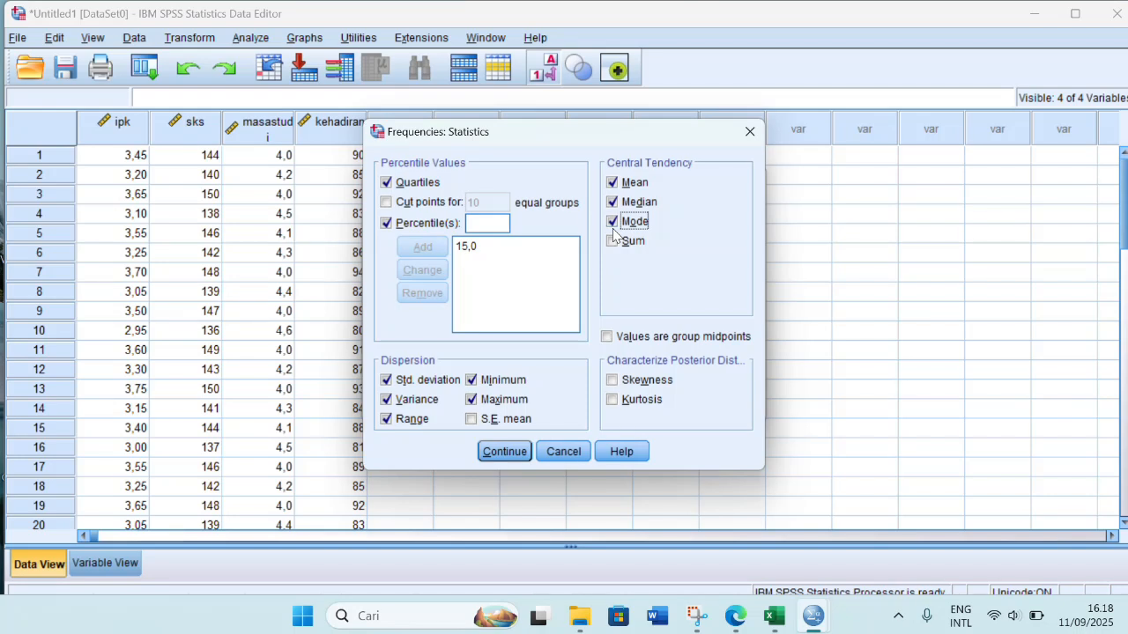
{"action": "left_click", "coordinate": [644, 385]}
{"action": "left_click", "coordinate": [646, 400]}
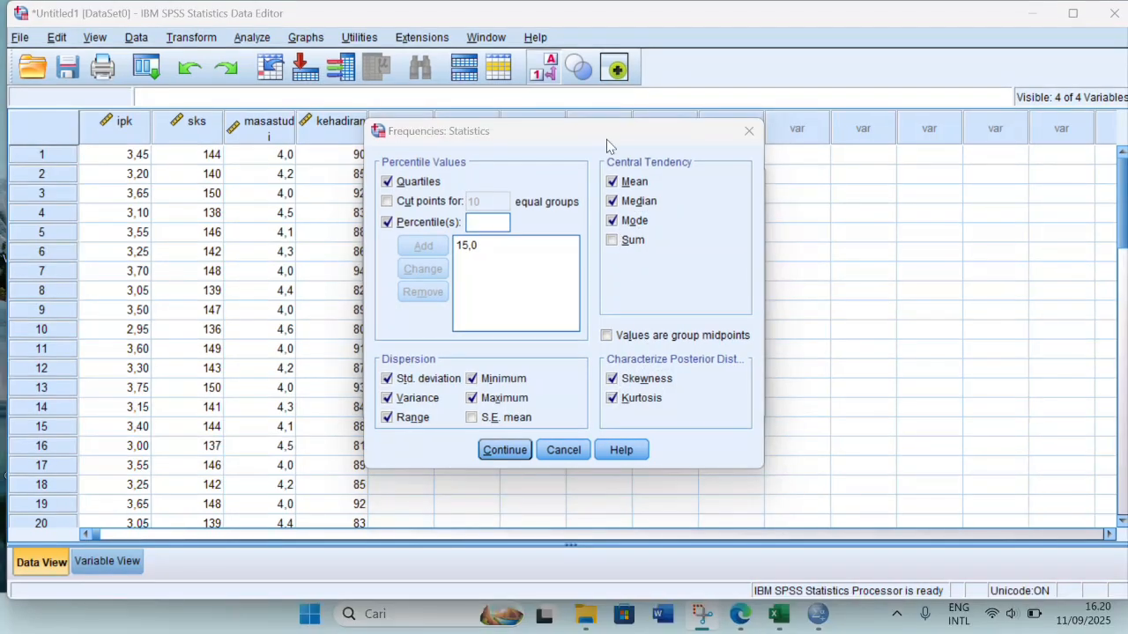
Accept the chosen statistics and request histograms with a normal curve as the chart type for the Frequencies analysis.
{"action": "left_click", "coordinate": [506, 450]}
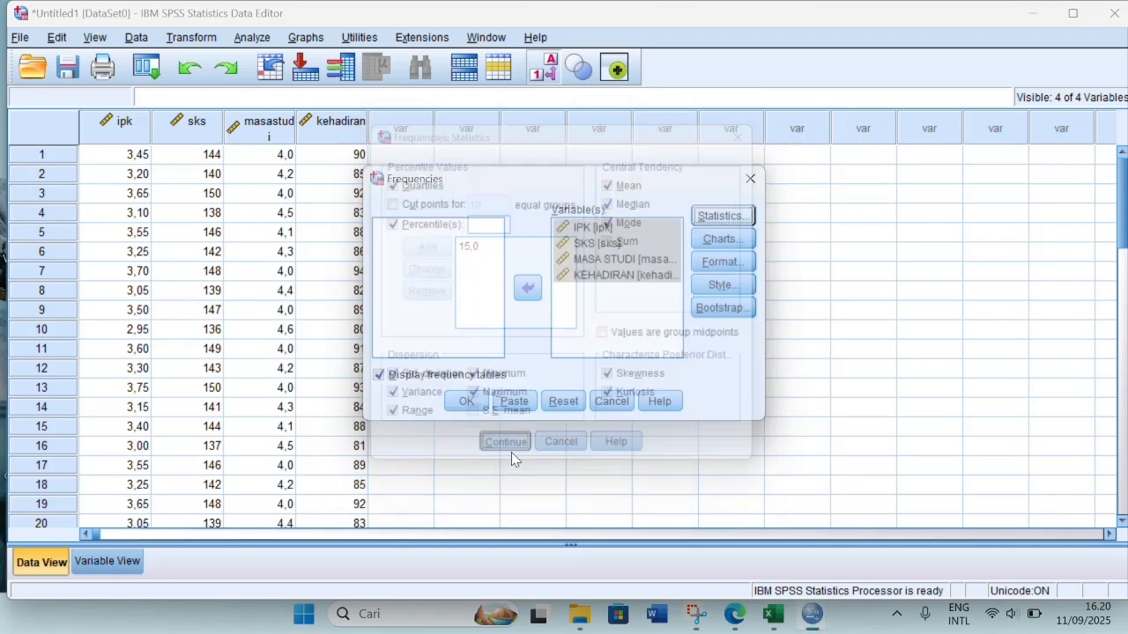
{"action": "left_click", "coordinate": [713, 241]}
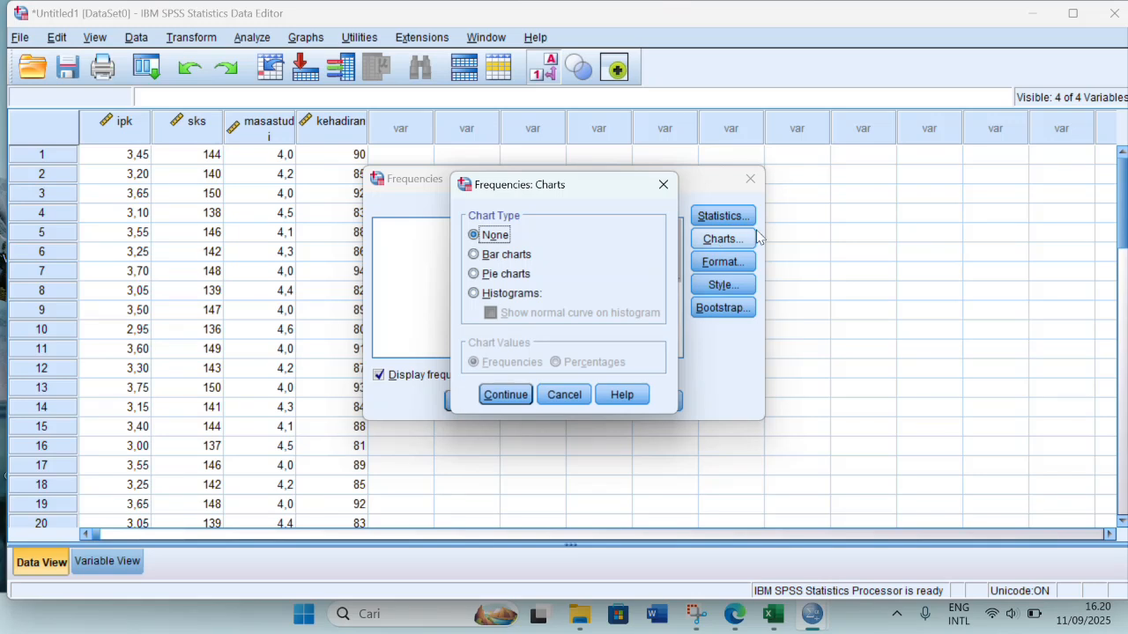
{"action": "left_click", "coordinate": [518, 296]}
{"action": "left_click", "coordinate": [492, 314]}
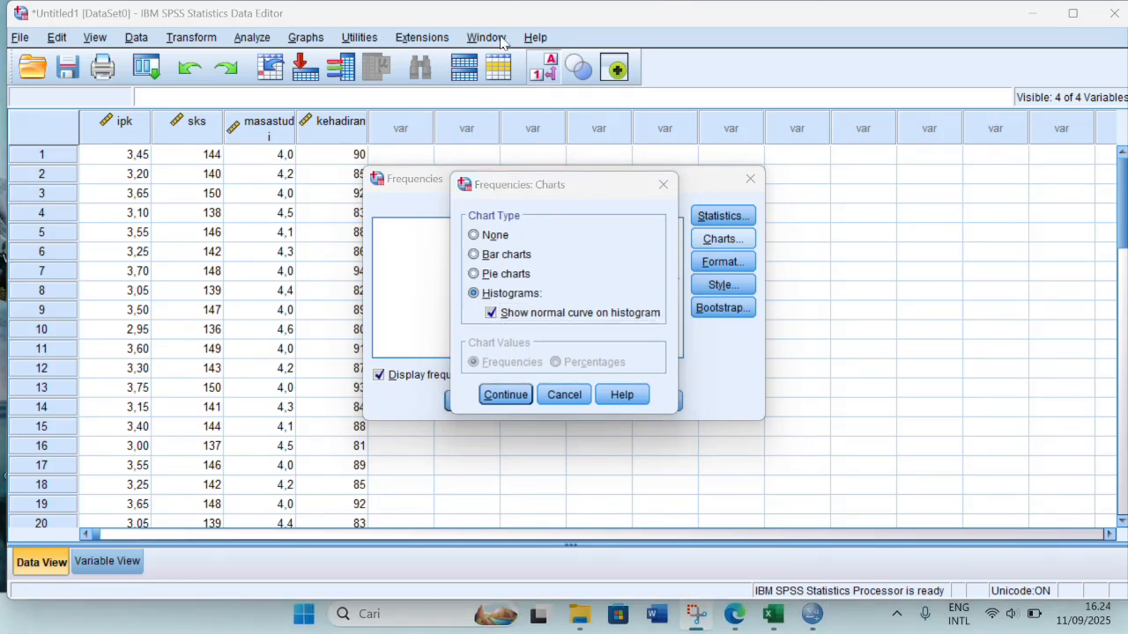
{"action": "left_click", "coordinate": [527, 396]}
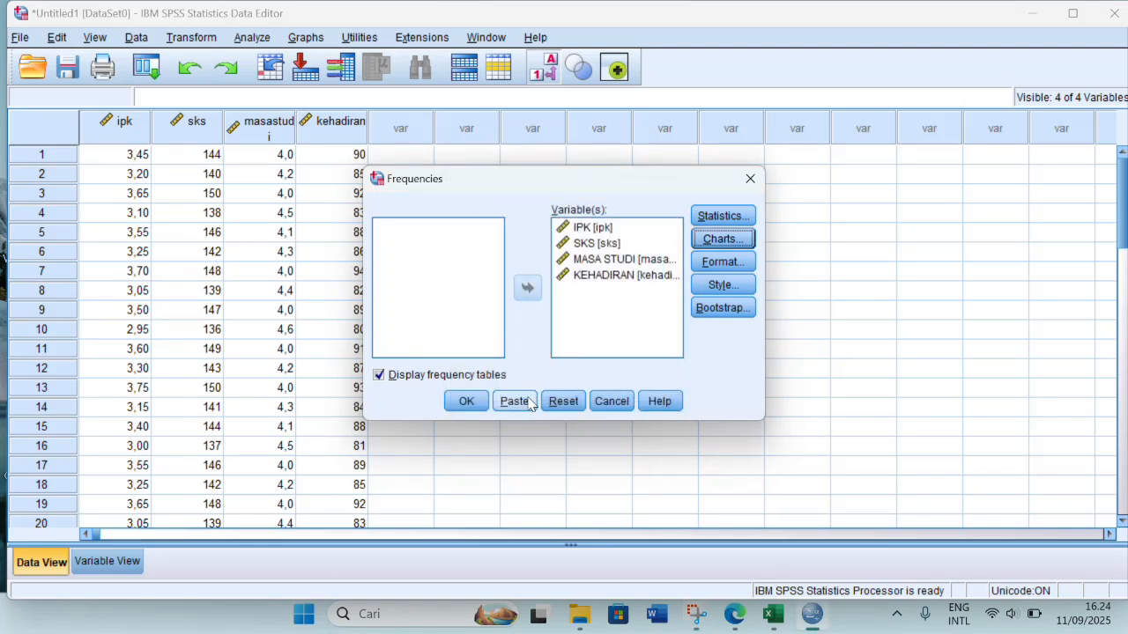
Turn off the display of frequency tables and run the Frequencies analysis.
{"action": "left_click", "coordinate": [390, 379]}
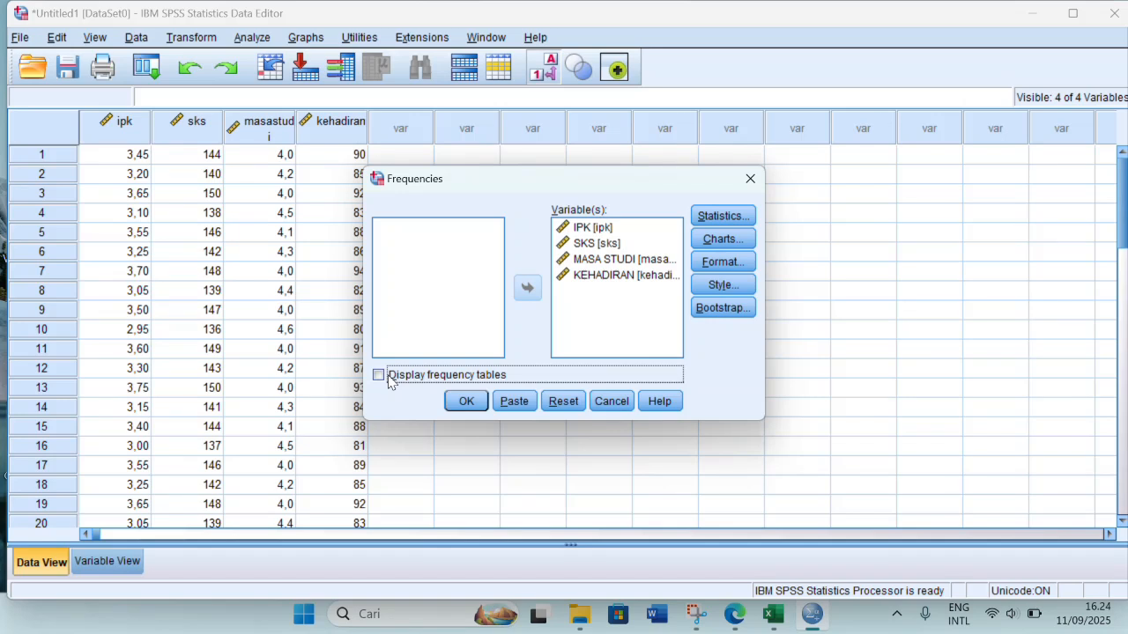
{"action": "left_click", "coordinate": [465, 401]}
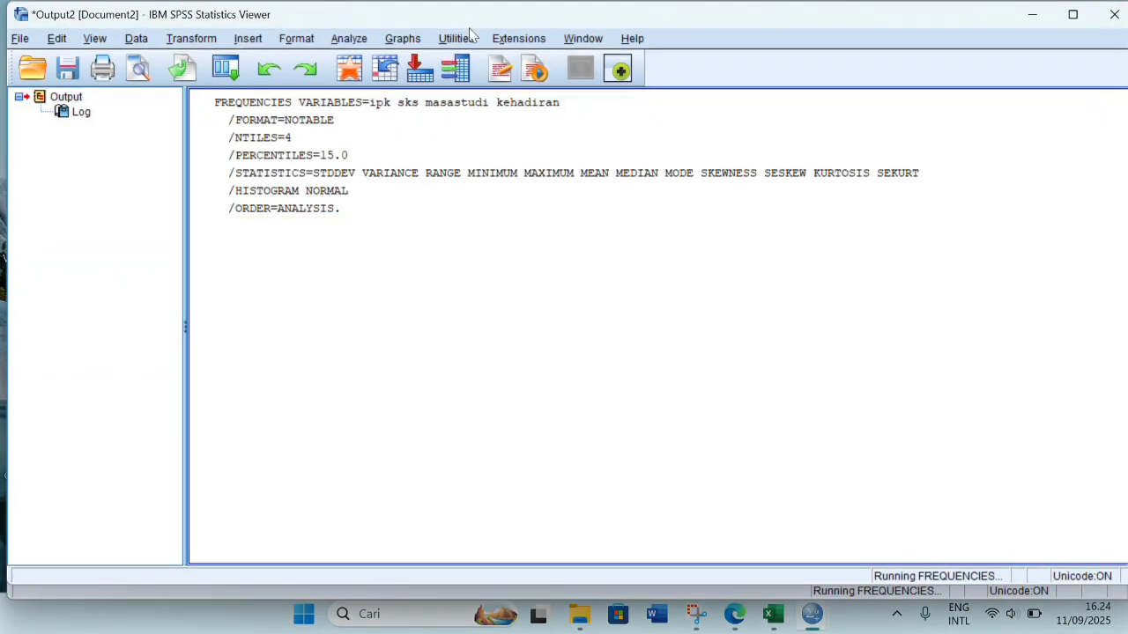
Examine the Statistics table and the IPK and SKS histograms in the Frequencies output.
{"action": "left_click", "coordinate": [554, 176]}
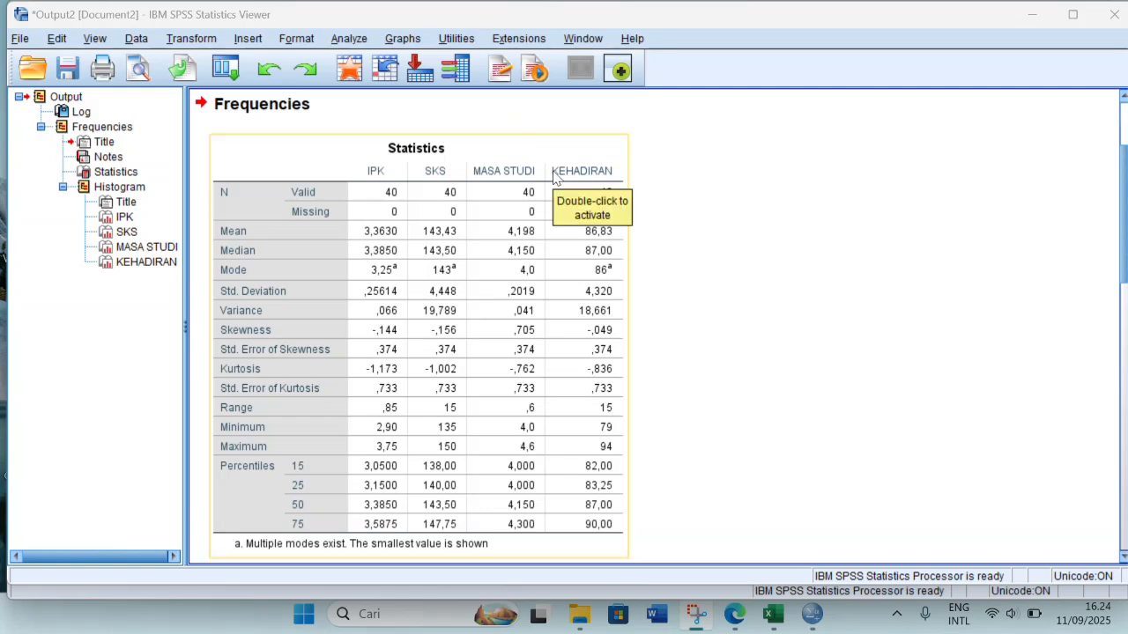
{"action": "left_click", "coordinate": [773, 163]}
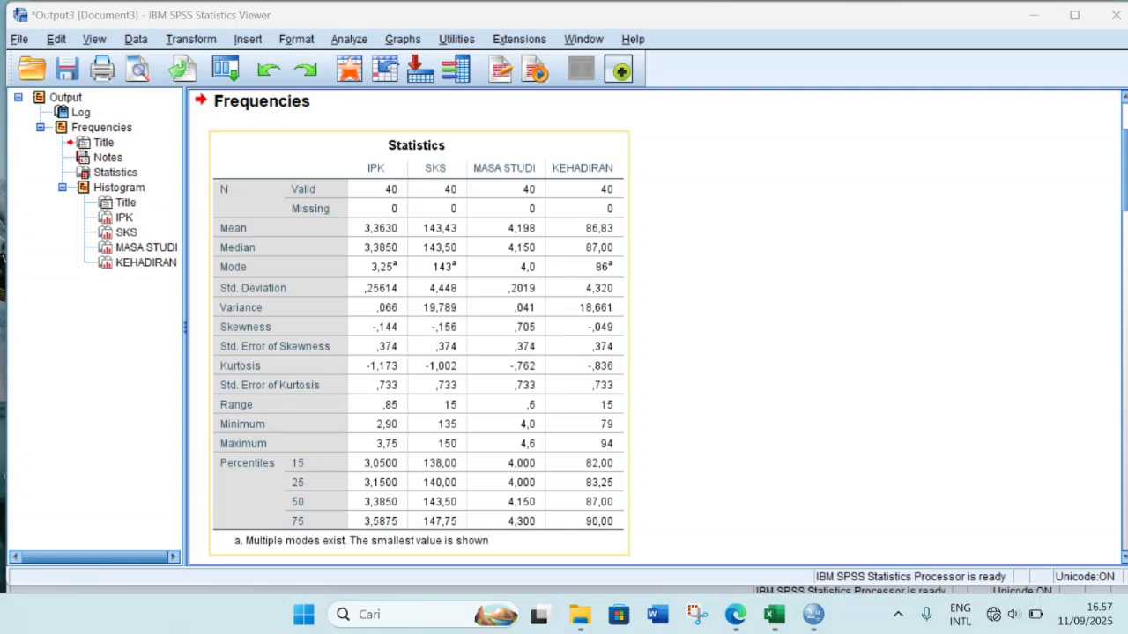
{"action": "scroll", "coordinate": [582, 334], "scroll_direction": "down", "scroll_amount": 5}
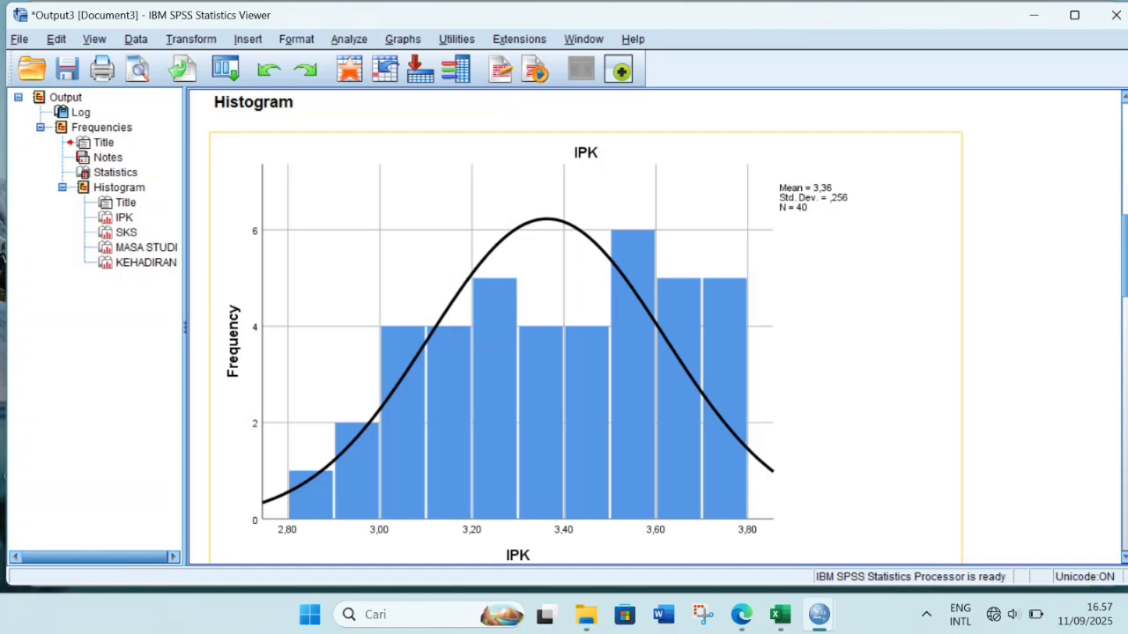
{"action": "scroll", "coordinate": [440, 431], "scroll_direction": "down", "scroll_amount": 5}
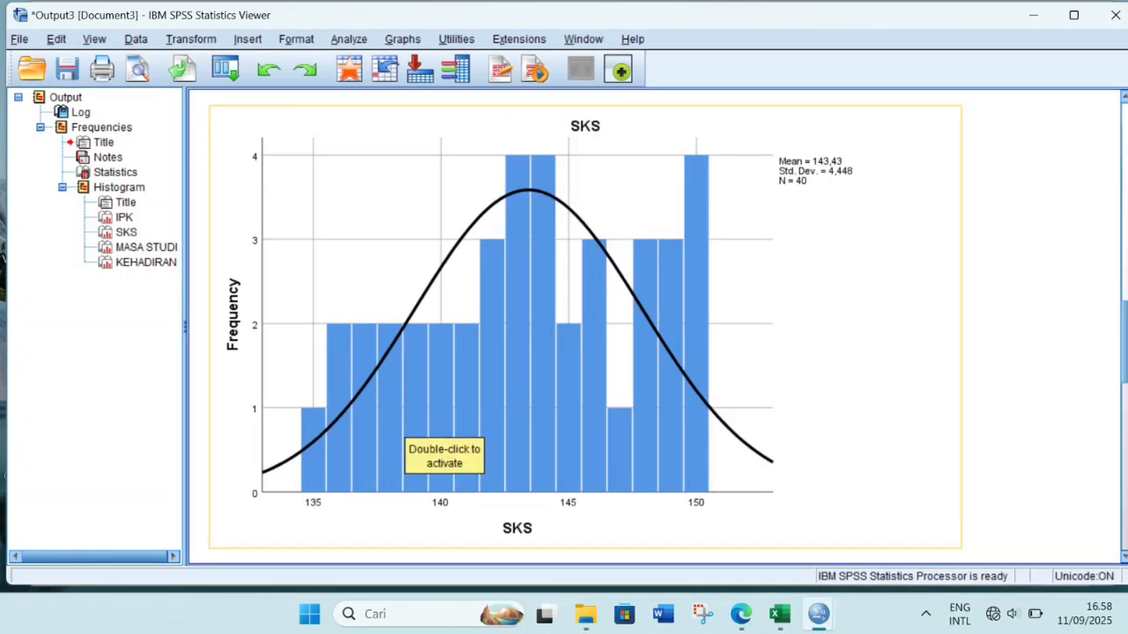